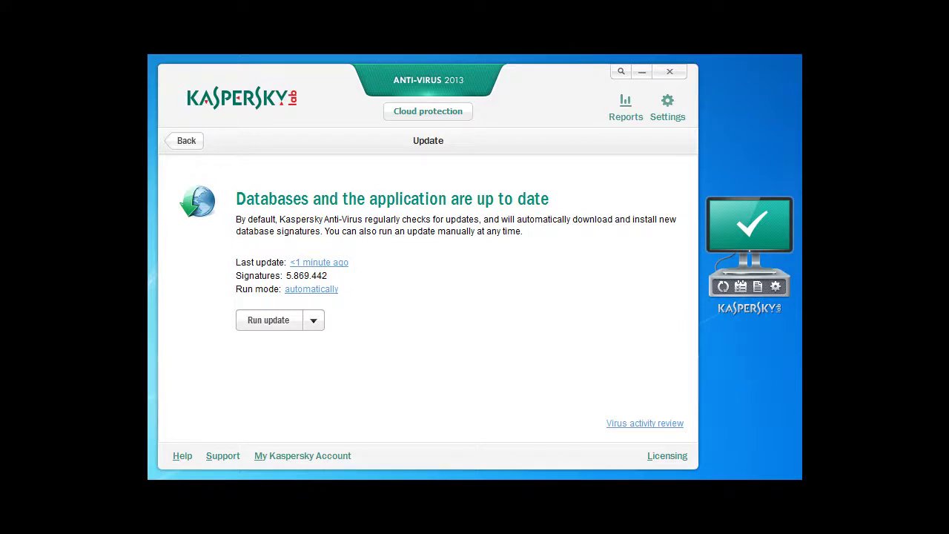
Start a new full scan of the computer instead of resuming the previous uncompleted one
{"action": "left_click", "coordinate": [186, 141]}
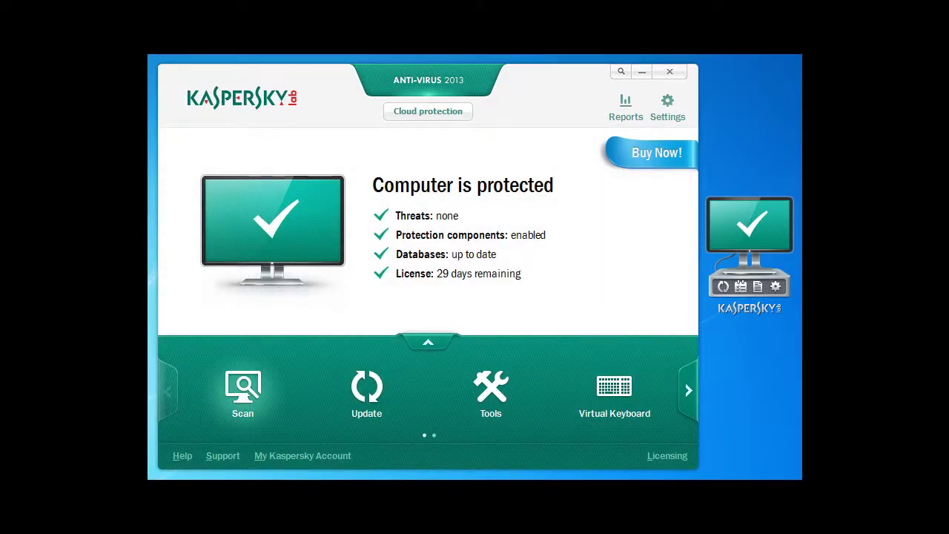
{"action": "left_click", "coordinate": [242, 391]}
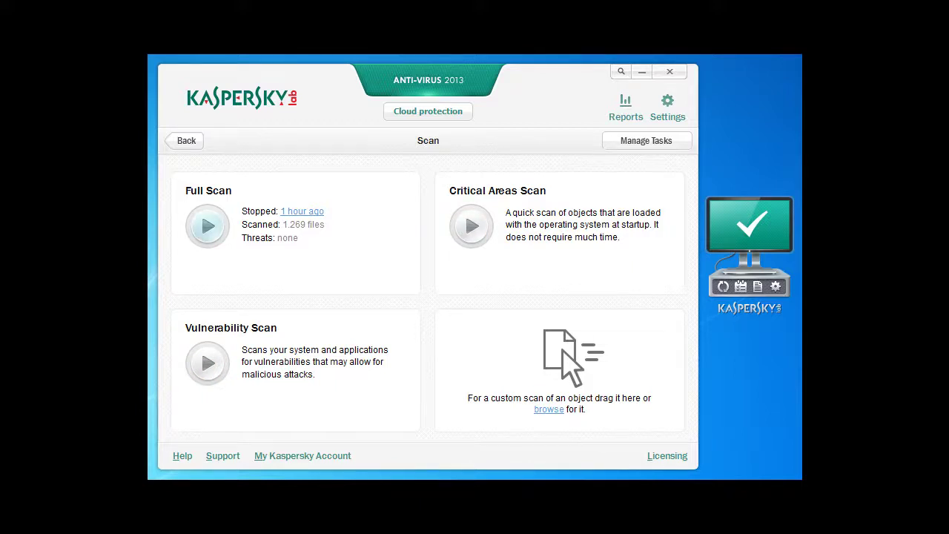
{"action": "left_click", "coordinate": [208, 225]}
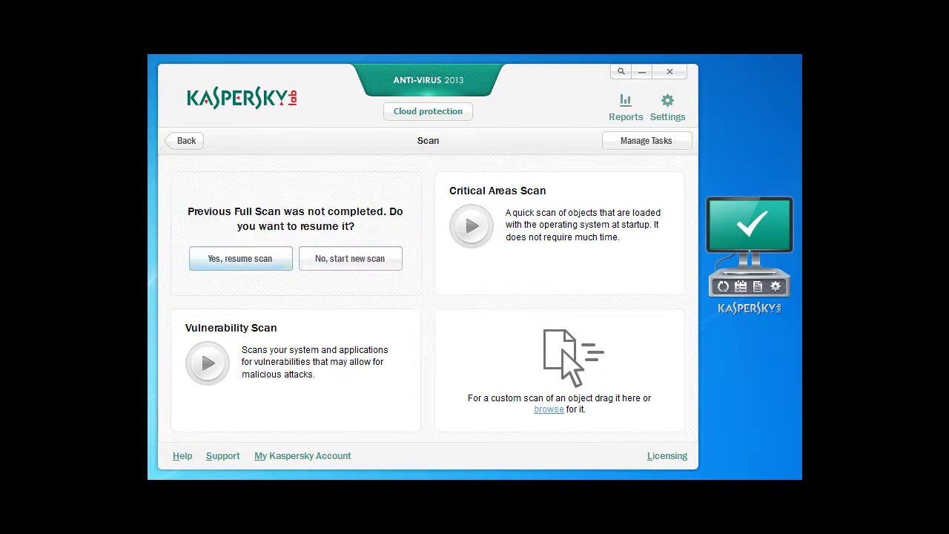
{"action": "left_click", "coordinate": [350, 259]}
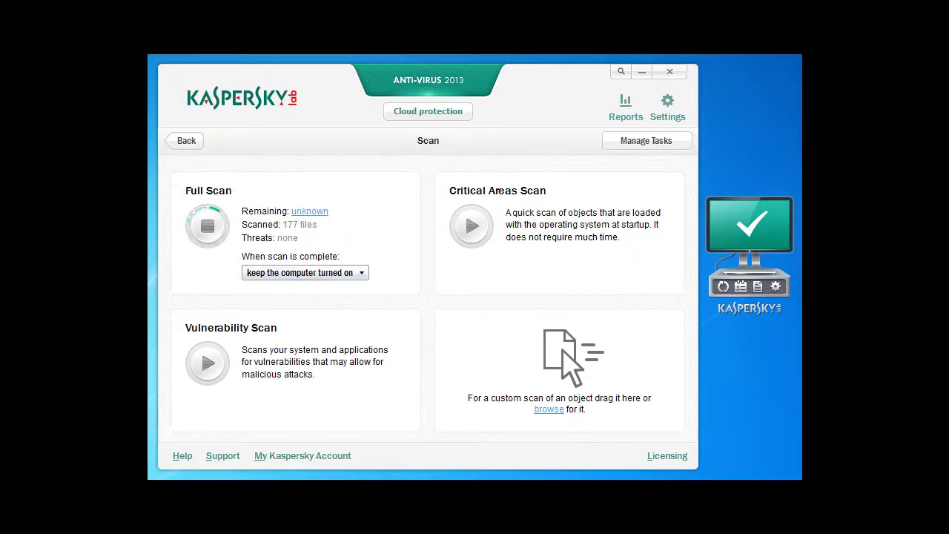
Review the available actions for when the full scan completes, leaving it on keep the computer turned on
{"action": "left_click", "coordinate": [306, 273]}
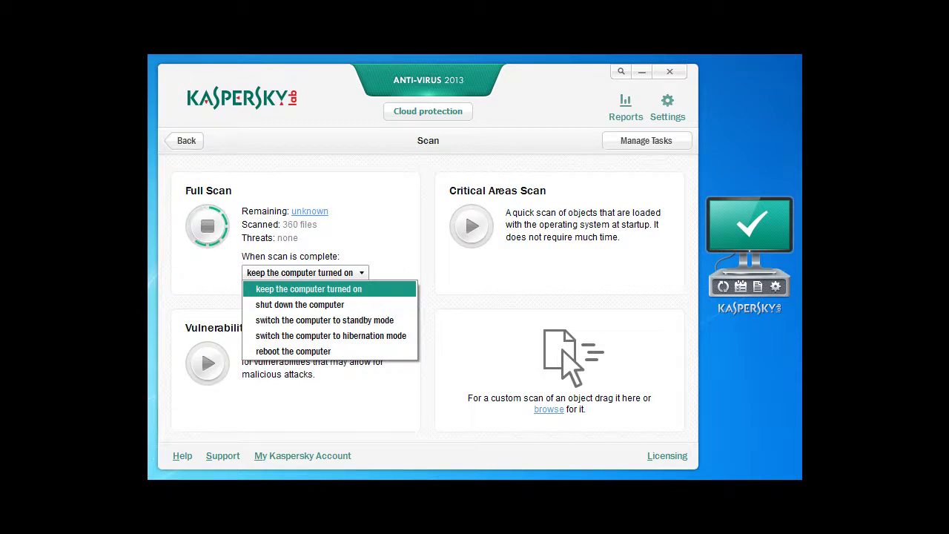
{"action": "key", "text": "Down"}
{"action": "key", "text": "Down"}
{"action": "key", "text": "Down"}
{"action": "key", "text": "Down"}
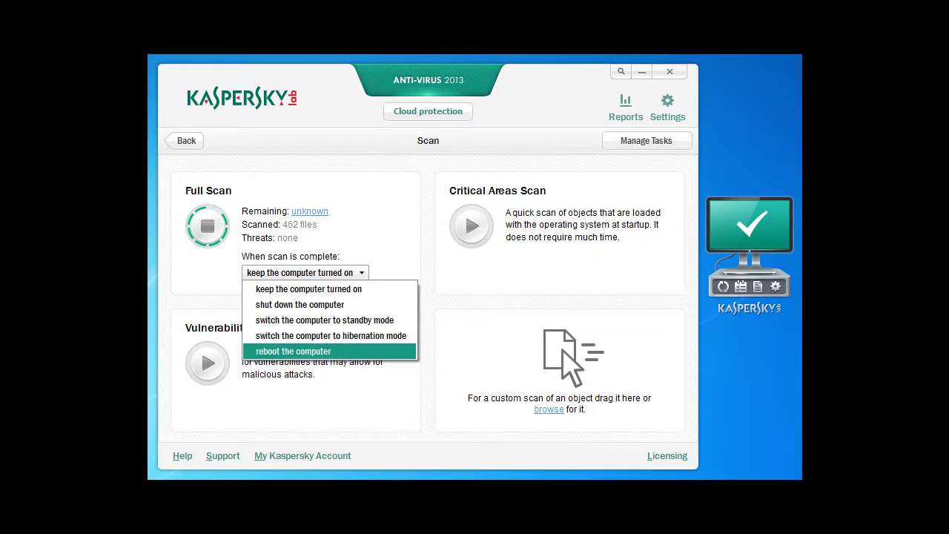
{"action": "key", "text": "Up"}
{"action": "key", "text": "Up"}
{"action": "key", "text": "Up"}
{"action": "key", "text": "Up"}
{"action": "key", "text": "Return"}
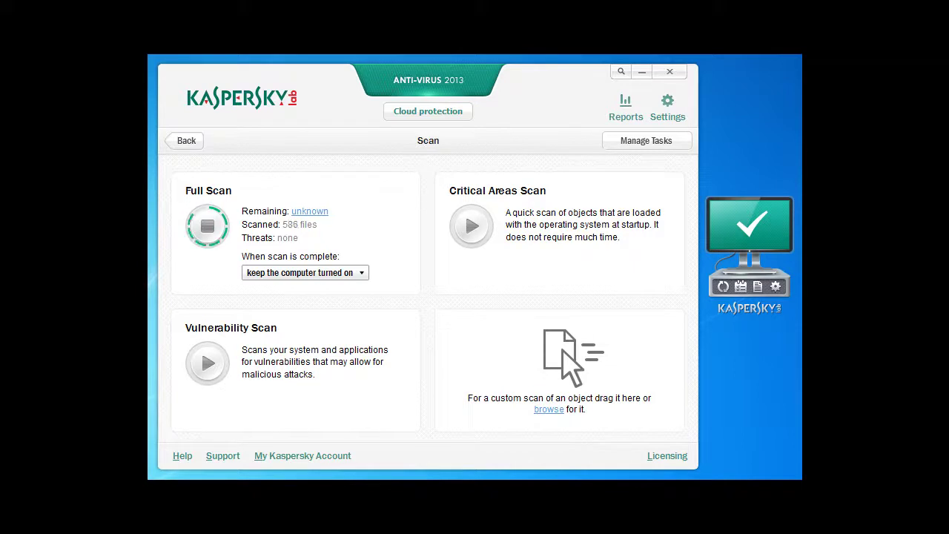
Stop the running full scan and run a vulnerability scan instead
{"action": "left_click", "coordinate": [208, 226]}
{"action": "key", "text": "Return"}
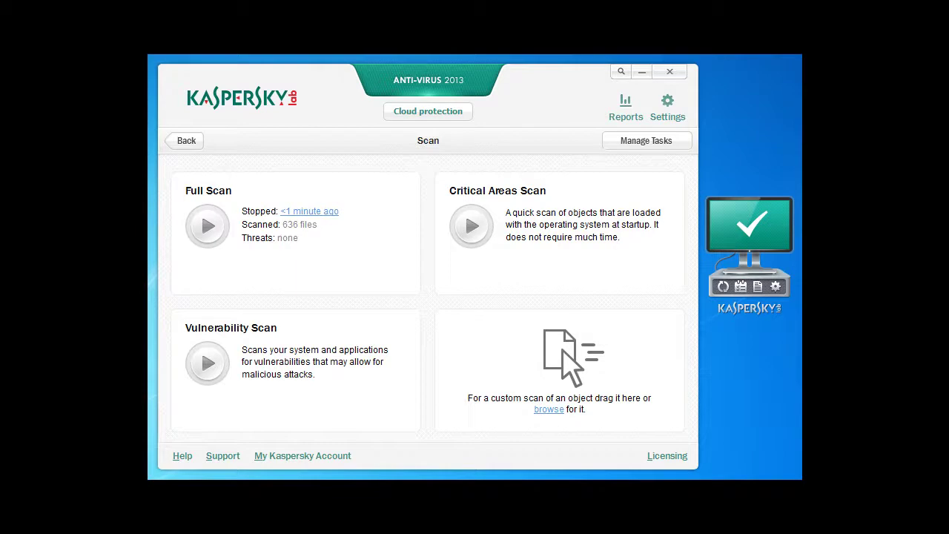
{"action": "left_click", "coordinate": [207, 364]}
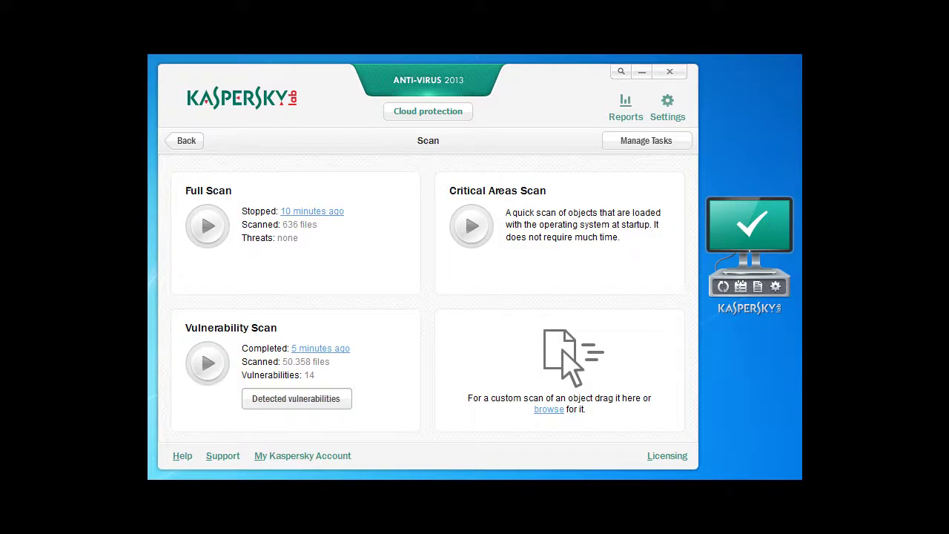
Open the detected vulnerabilities and fix the autorun from hard drives and autorun from network drives issues
{"action": "left_click", "coordinate": [296, 398]}
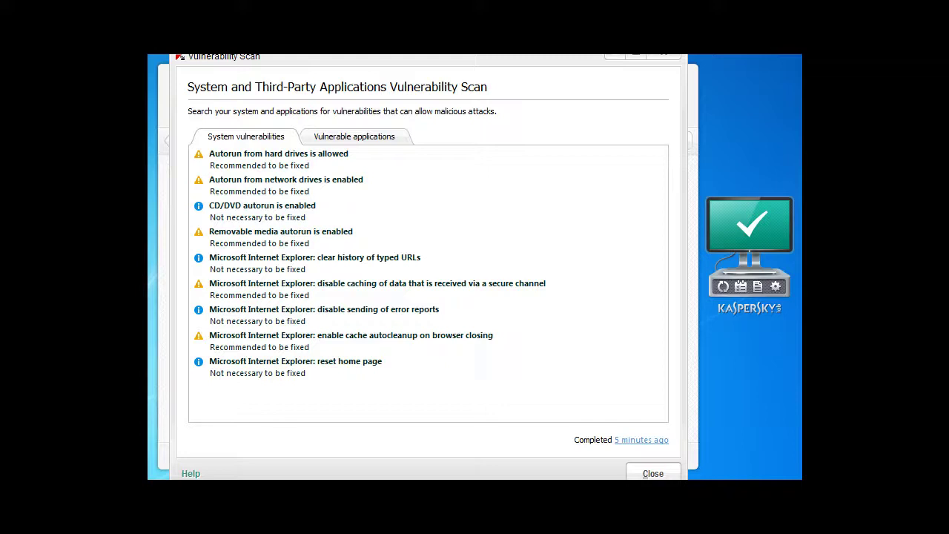
{"action": "left_click", "coordinate": [315, 262]}
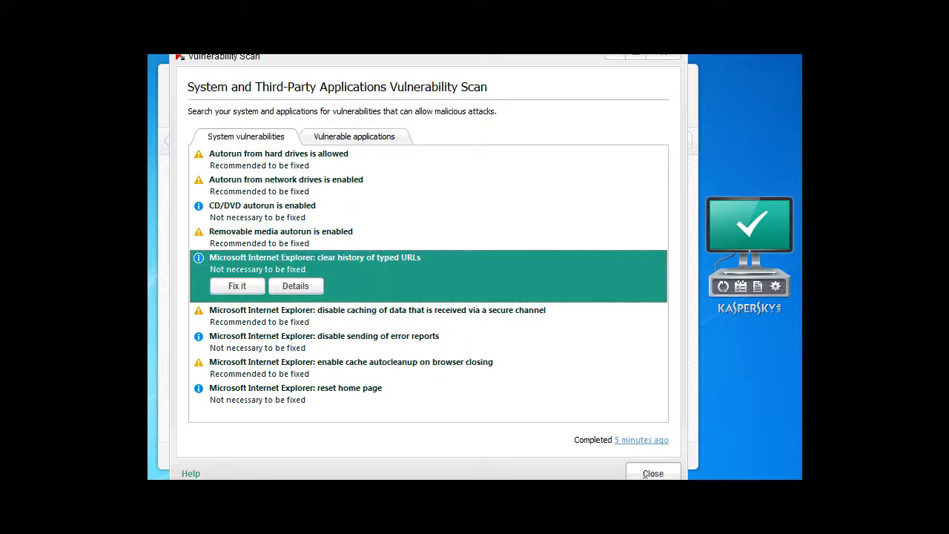
{"action": "left_click", "coordinate": [278, 159]}
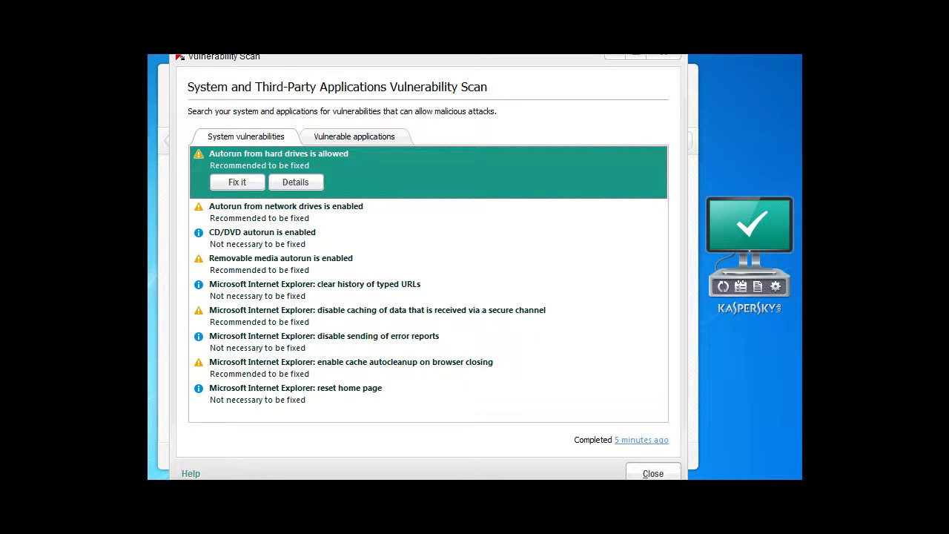
{"action": "left_click", "coordinate": [237, 182]}
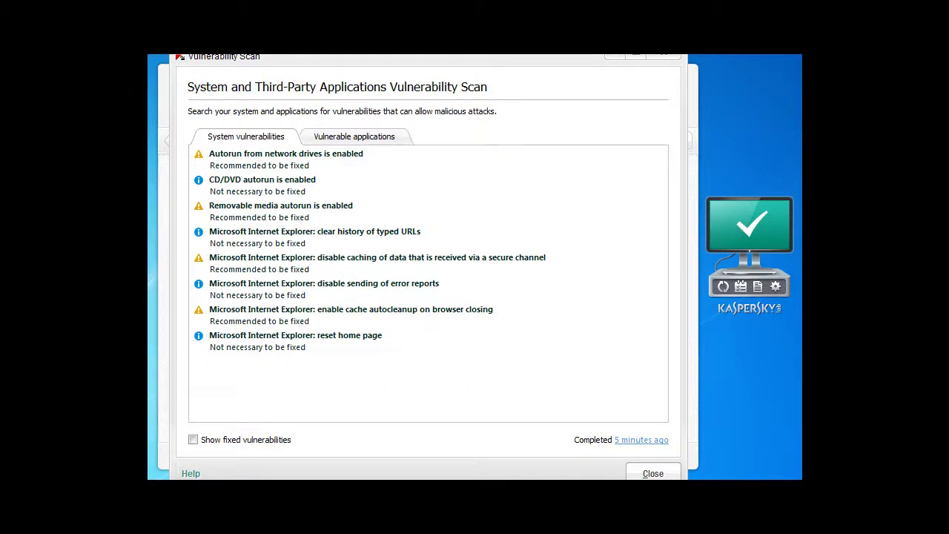
{"action": "left_click", "coordinate": [286, 159]}
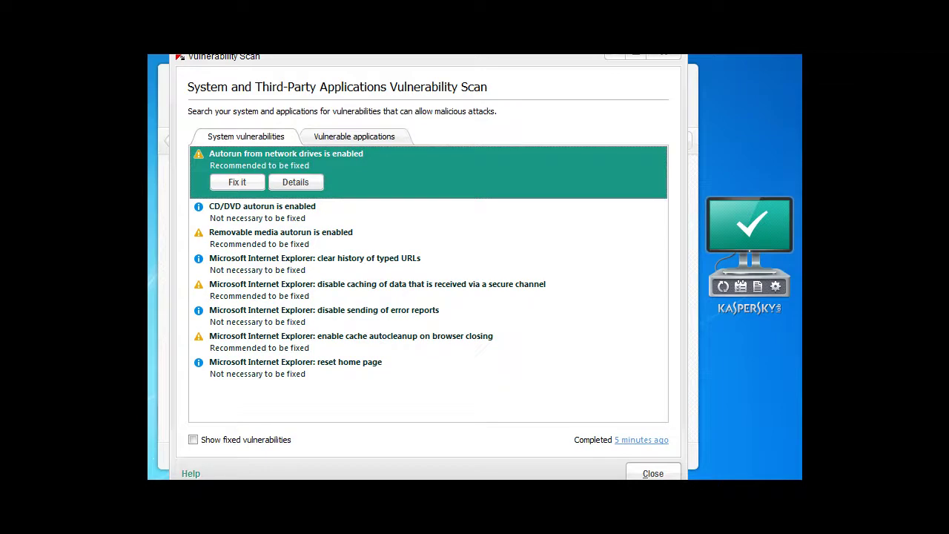
{"action": "left_click", "coordinate": [237, 182]}
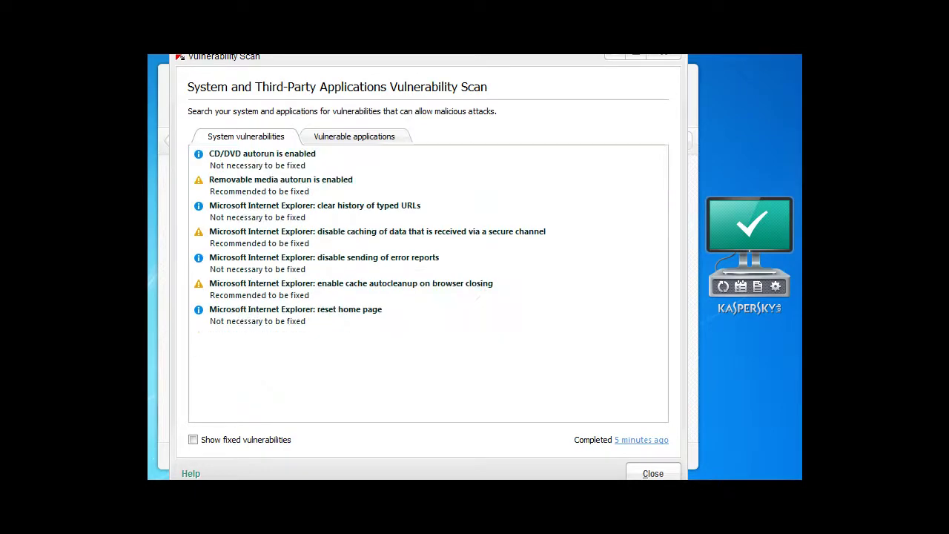
Fix the CD/DVD autorun, removable media autorun and remaining Microsoft Internet Explorer system vulnerabilities
{"action": "left_click", "coordinate": [262, 158]}
{"action": "left_click", "coordinate": [238, 183]}
{"action": "left_click", "coordinate": [280, 159]}
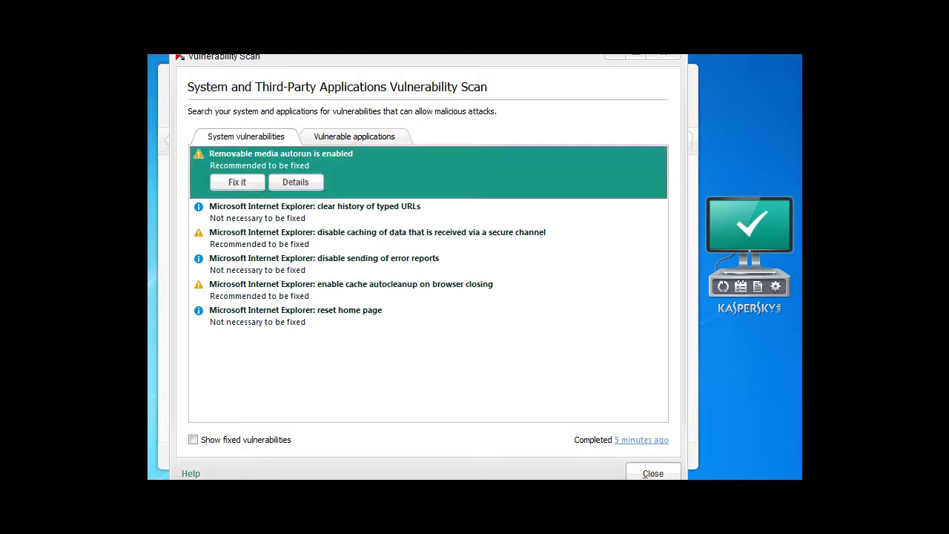
{"action": "left_click", "coordinate": [237, 182]}
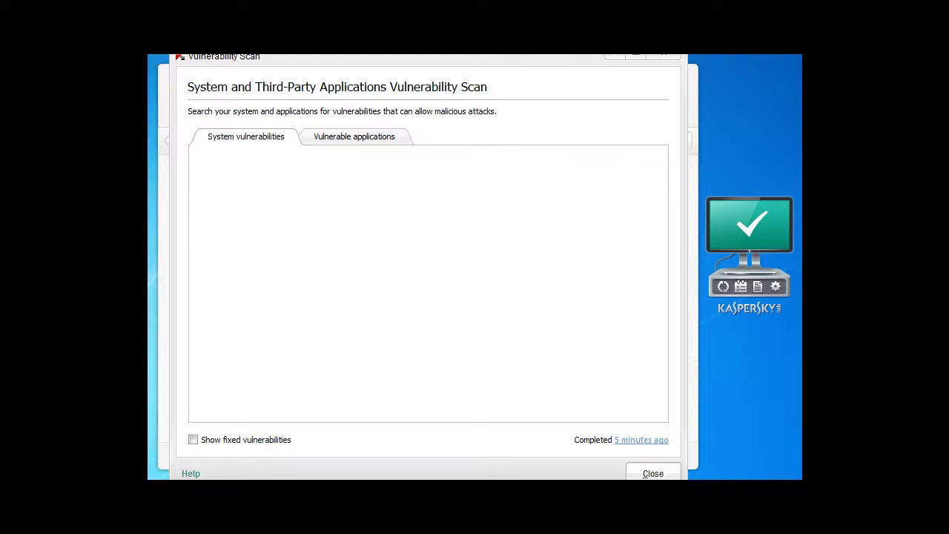
Add the vulnerable applications Adobe Flash Player 10.0 r2 and Shockwave Flash 11.0 r1 to the exclusions with the default rule settings
{"action": "left_click", "coordinate": [355, 136]}
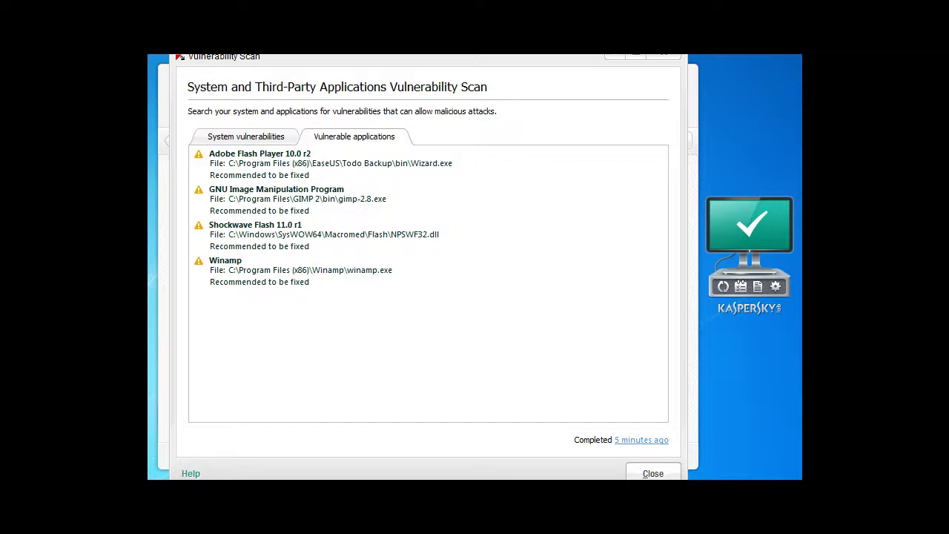
{"action": "left_click", "coordinate": [331, 163]}
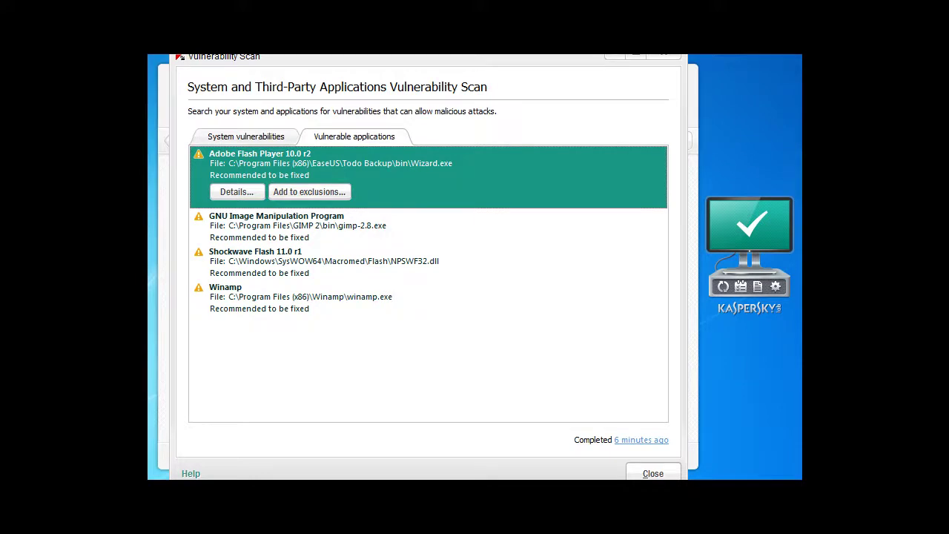
{"action": "left_click", "coordinate": [309, 192]}
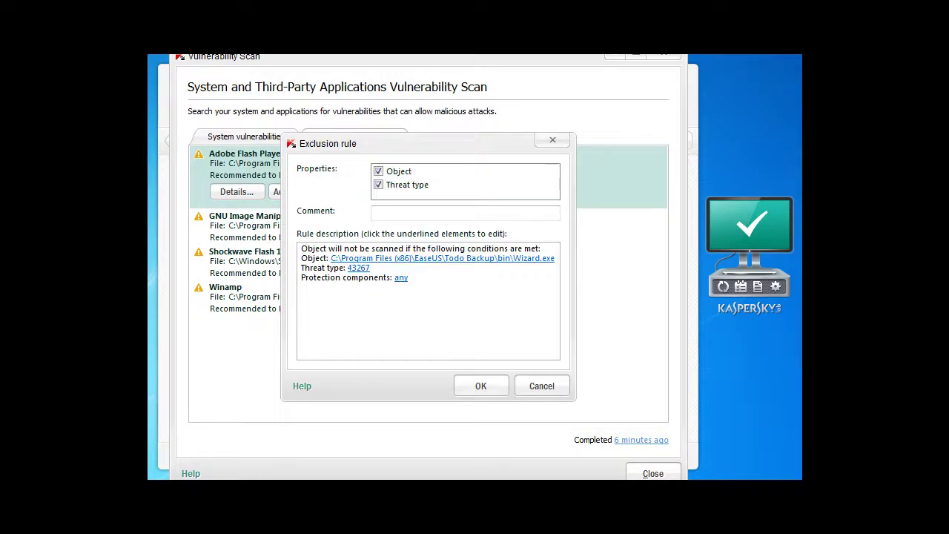
{"action": "key", "text": "Escape"}
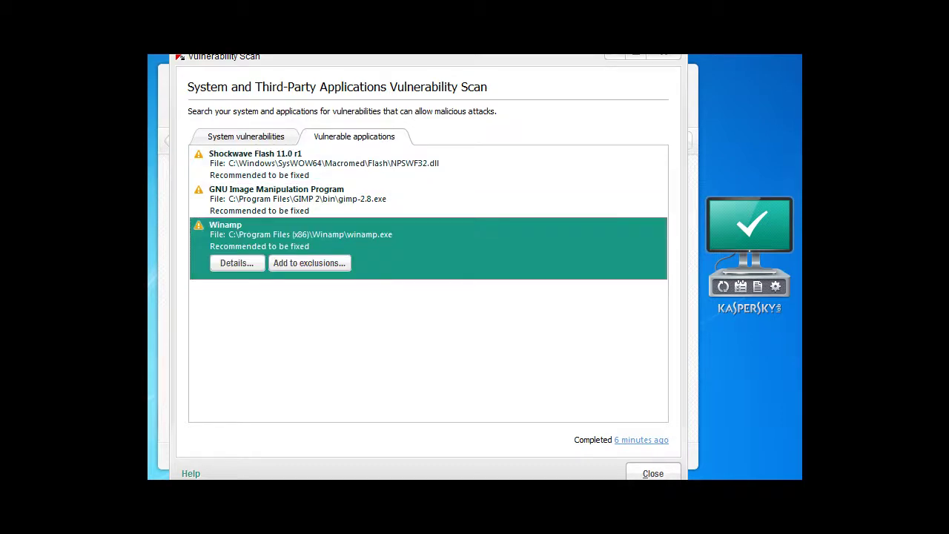
{"action": "left_click", "coordinate": [325, 164]}
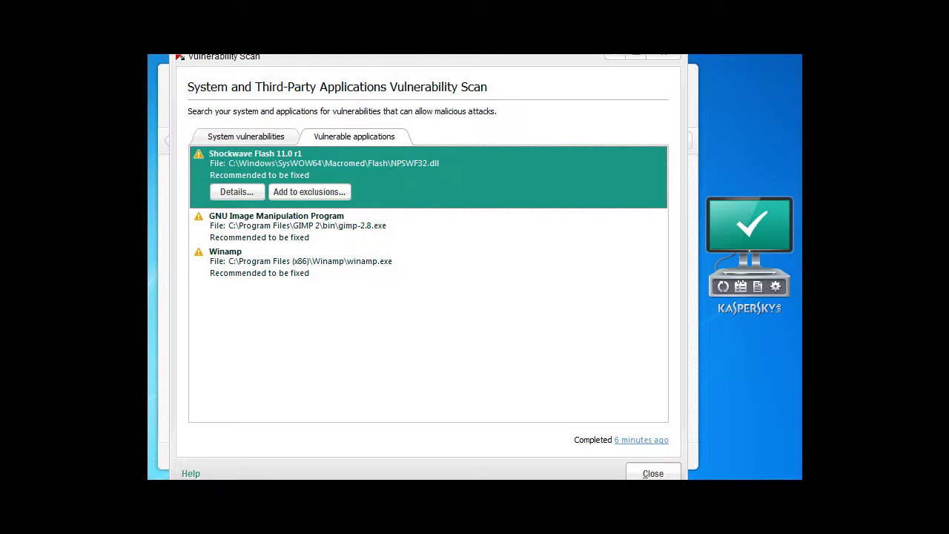
{"action": "left_click", "coordinate": [309, 191]}
{"action": "key", "text": "Escape"}
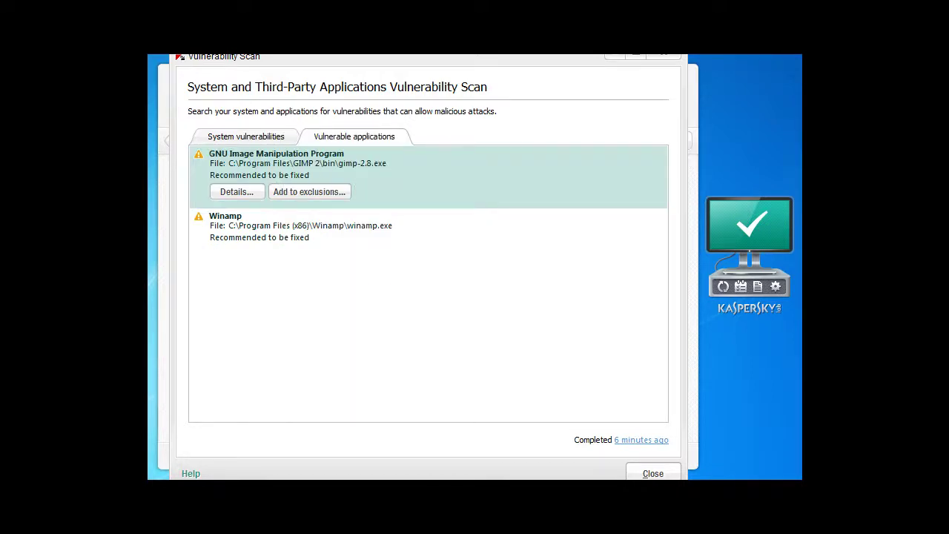
Add GNU Image Manipulation Program and Winamp to the exclusions, then close the vulnerability results and return to the main screen
{"action": "left_click", "coordinate": [309, 191]}
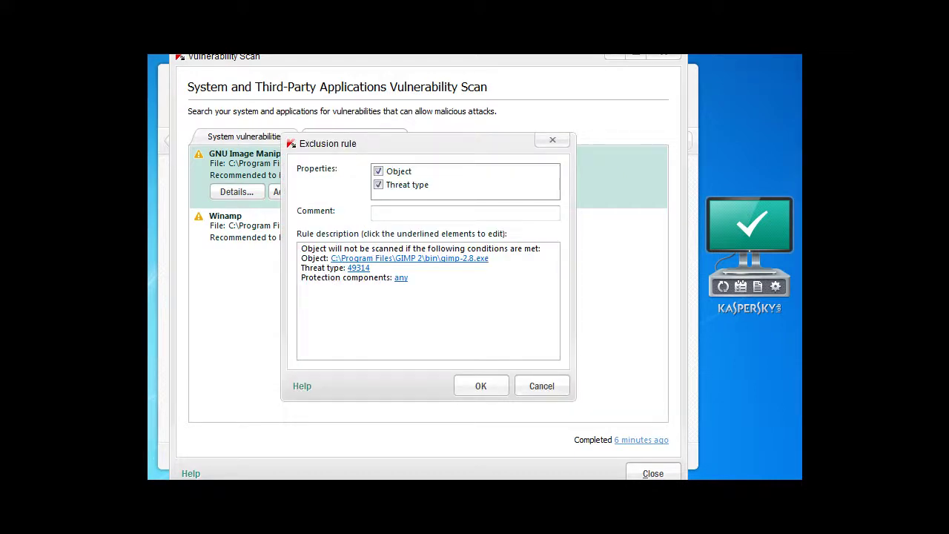
{"action": "left_click", "coordinate": [480, 386]}
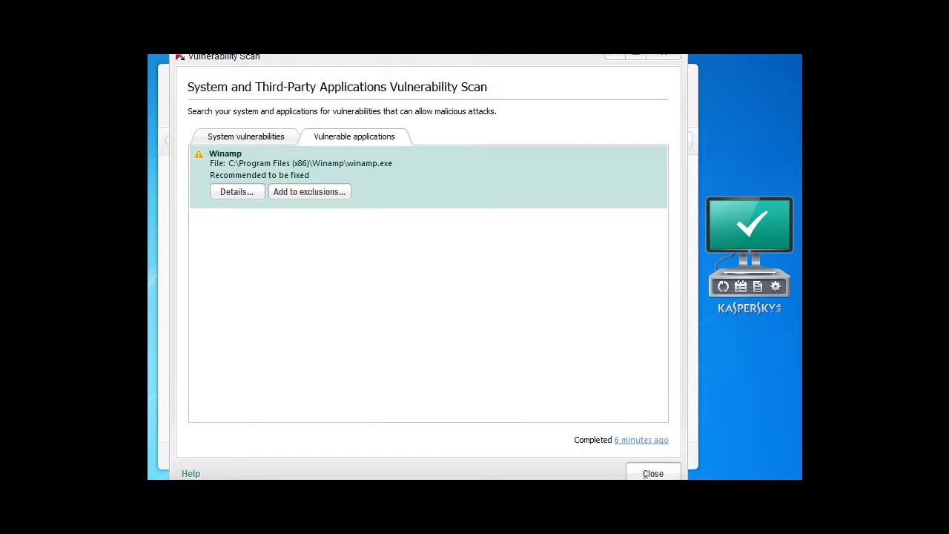
{"action": "left_click", "coordinate": [309, 192]}
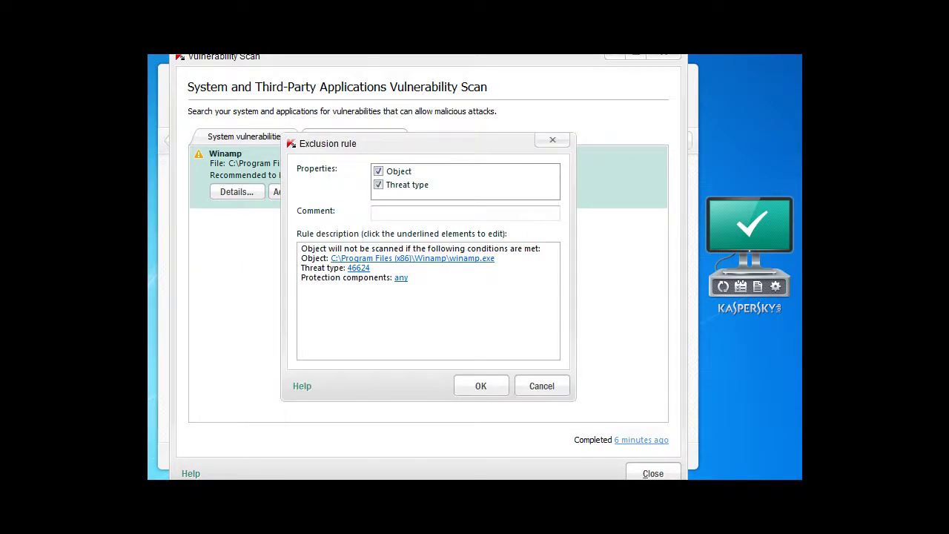
{"action": "key", "text": "Return"}
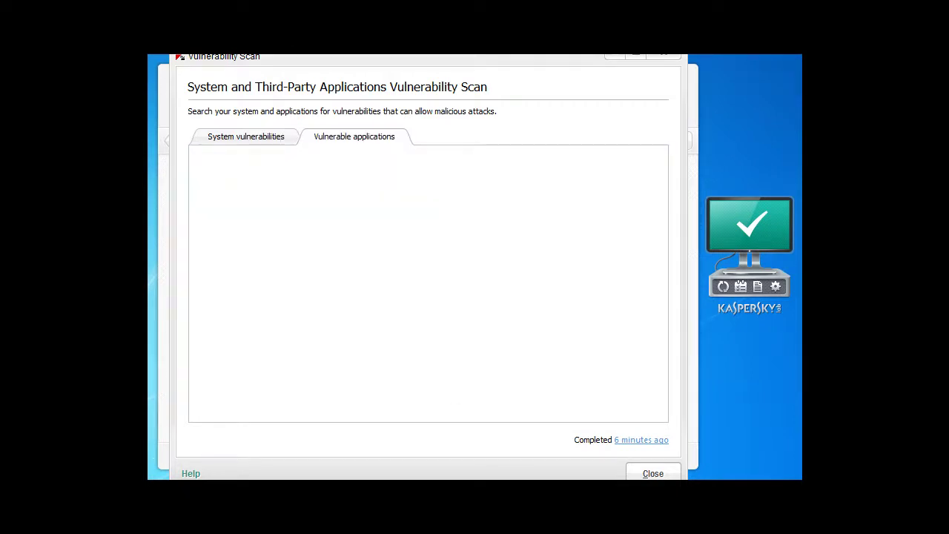
{"action": "key", "text": "Return"}
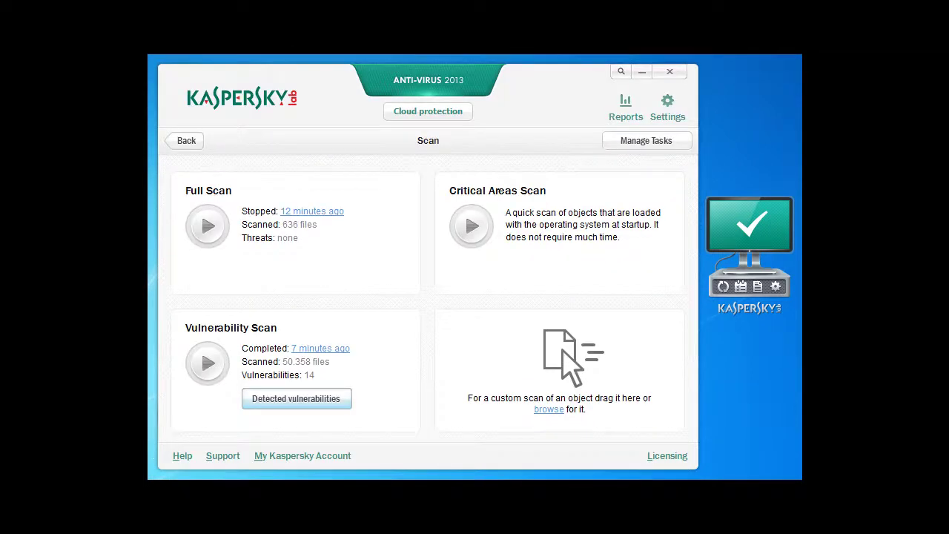
{"action": "key", "text": "Escape"}
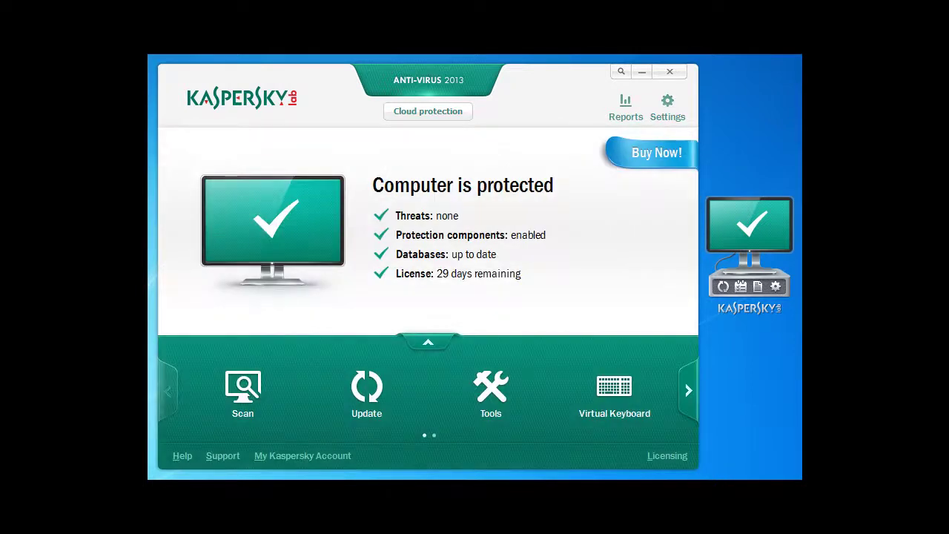
View the opening pages of the Kaspersky Rescue Disk and Microsoft Windows Troubleshooting wizards, cancelling each one
{"action": "left_click", "coordinate": [491, 392]}
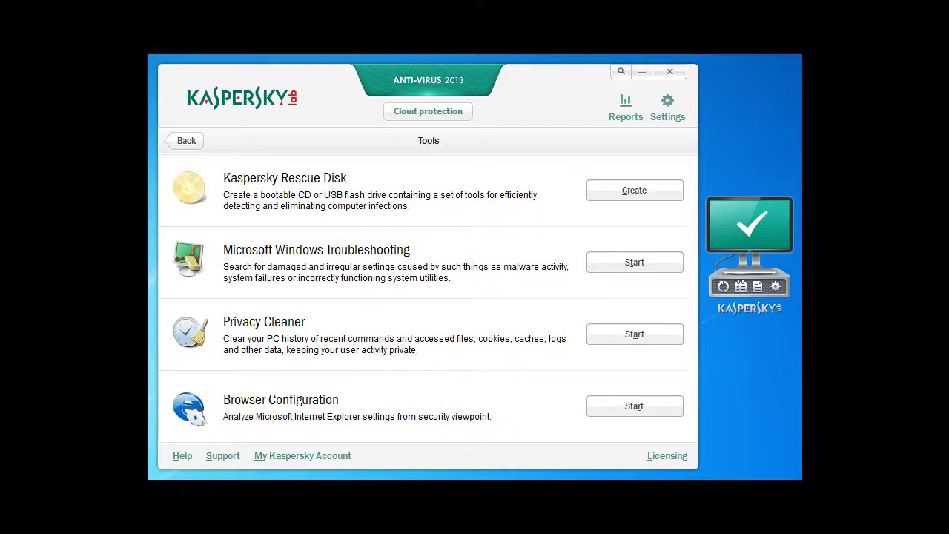
{"action": "left_click", "coordinate": [634, 190]}
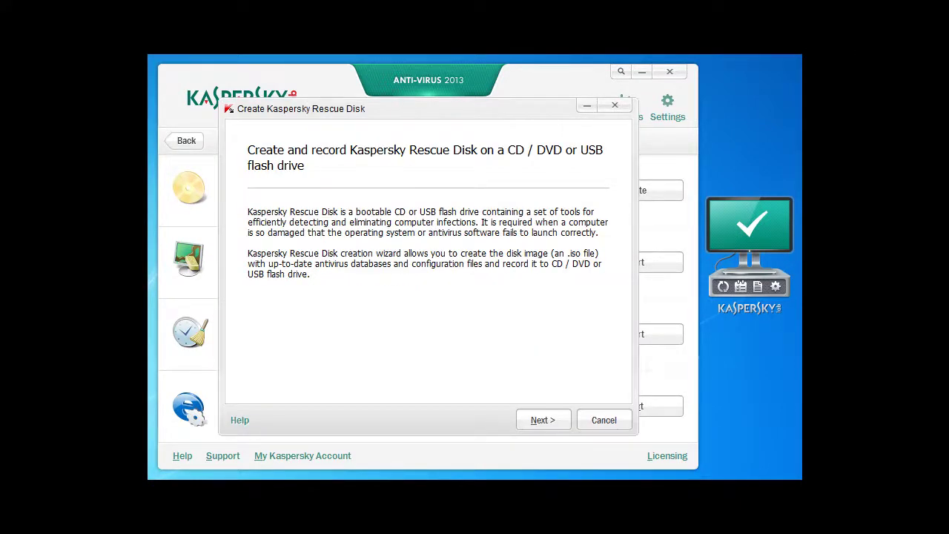
{"action": "left_click", "coordinate": [605, 419]}
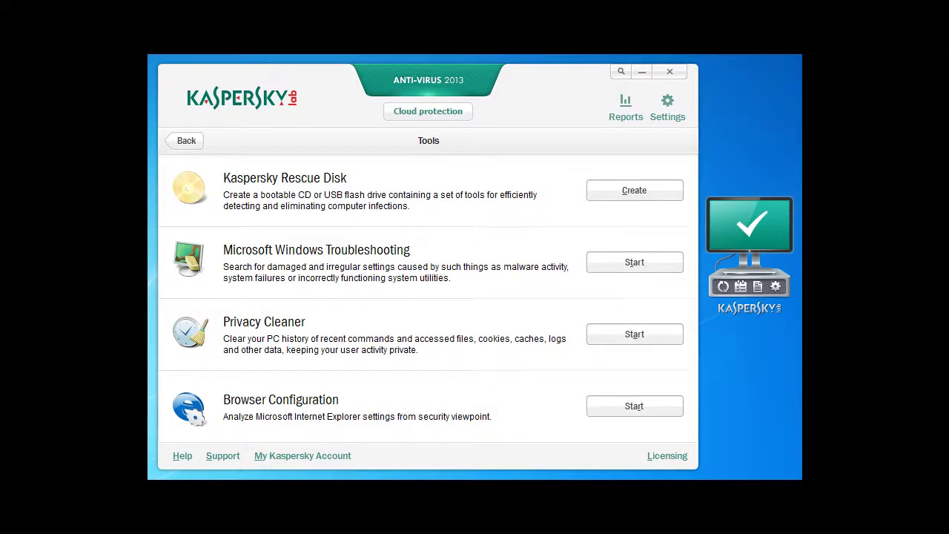
{"action": "left_click", "coordinate": [635, 262]}
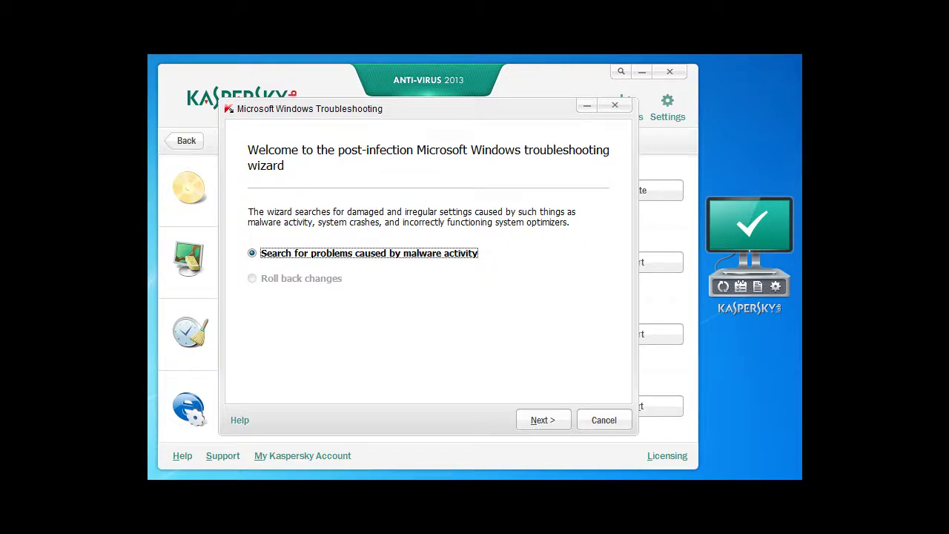
{"action": "left_click", "coordinate": [604, 420]}
Run Privacy Cleaner to clean the preselected user activity traces, and enable cleaning traces every time on Kaspersky Anti-Virus exit
{"action": "left_click", "coordinate": [635, 335]}
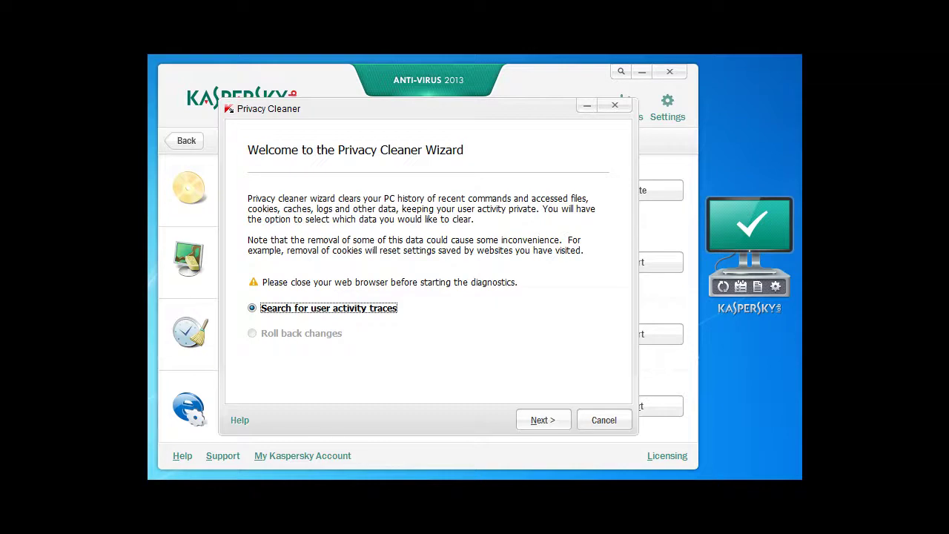
{"action": "key", "text": "Return"}
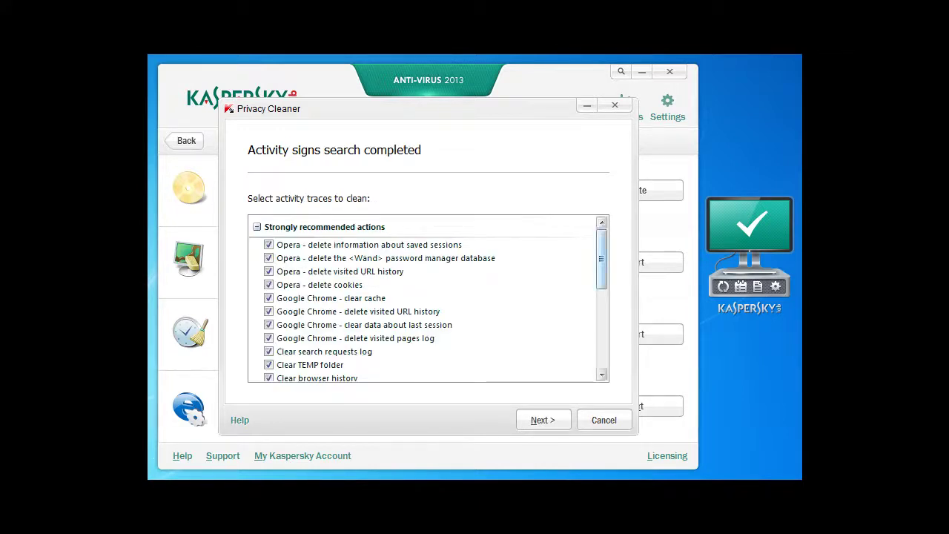
{"action": "scroll", "coordinate": [601, 266], "scroll_direction": "down", "scroll_amount": 3}
{"action": "scroll", "coordinate": [601, 272], "scroll_direction": "down", "scroll_amount": 9}
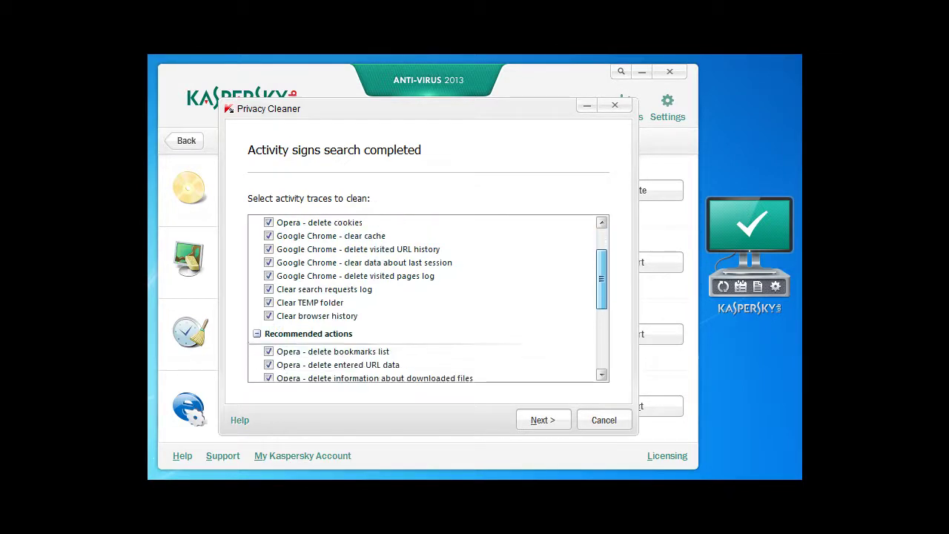
{"action": "scroll", "coordinate": [602, 319], "scroll_direction": "down", "scroll_amount": 4}
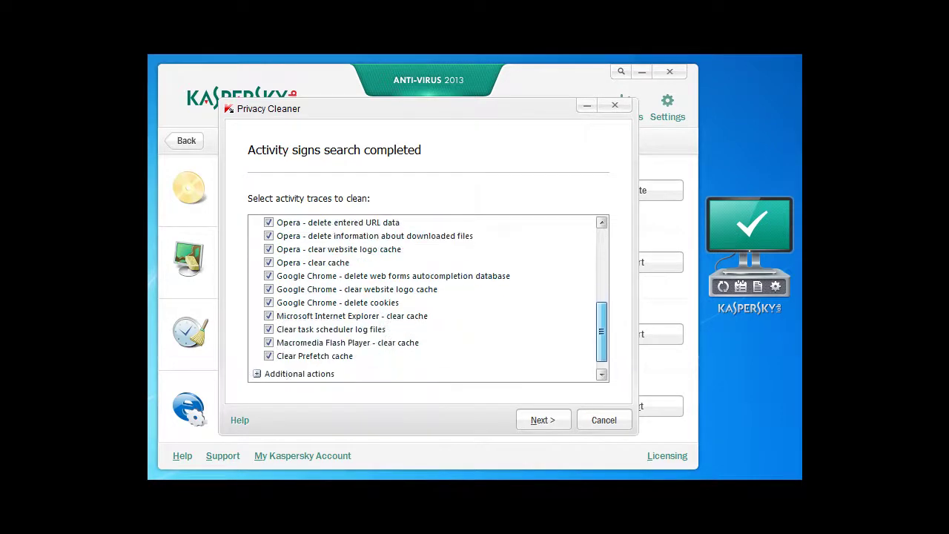
{"action": "left_click", "coordinate": [543, 420]}
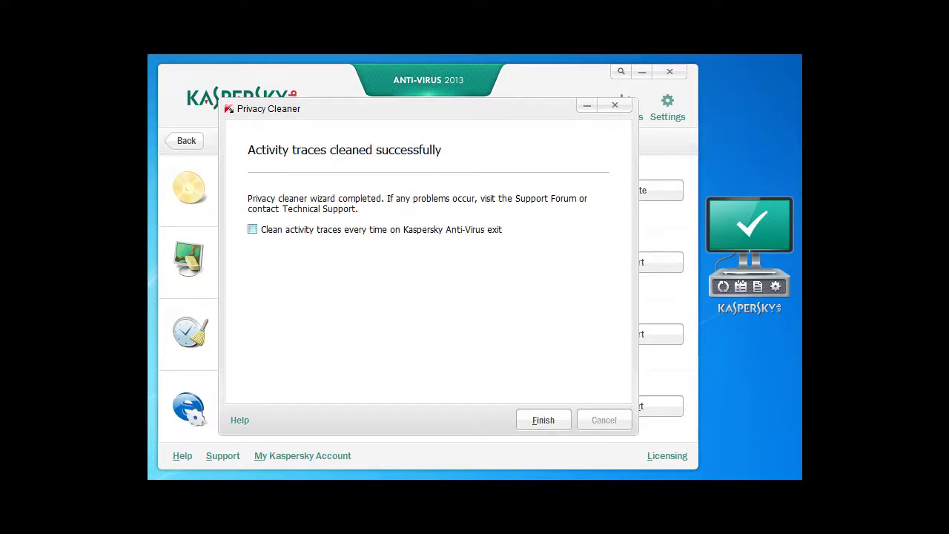
{"action": "left_click", "coordinate": [253, 229]}
{"action": "left_click", "coordinate": [544, 420]}
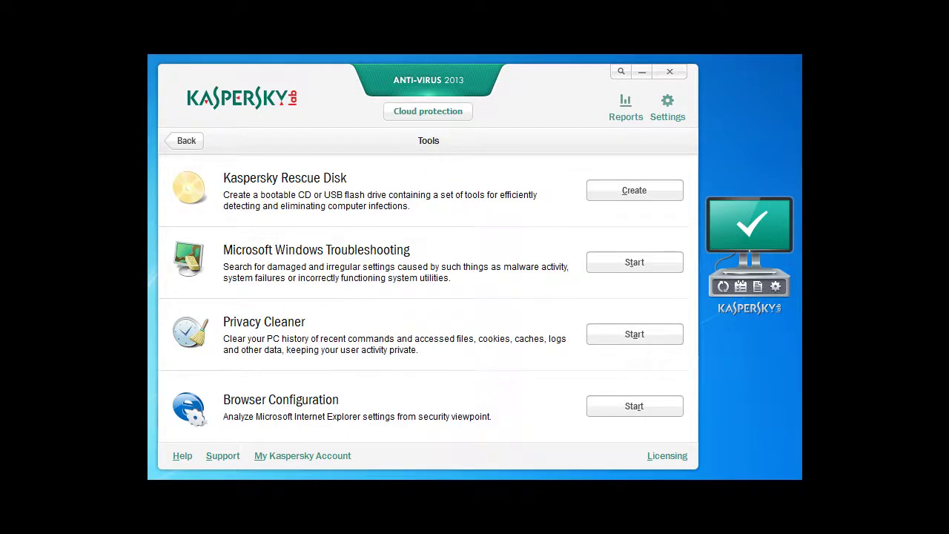
Run Browser Configuration diagnostics for Microsoft Internet Explorer, fix the disabled display of known file type extensions, and return to the main screen
{"action": "left_click", "coordinate": [635, 406]}
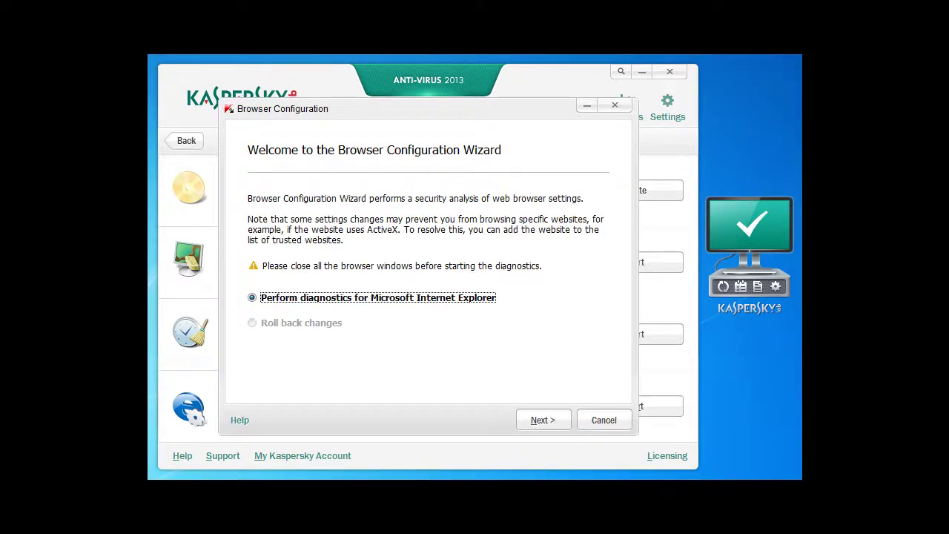
{"action": "key", "text": "Tab"}
{"action": "key", "text": "space"}
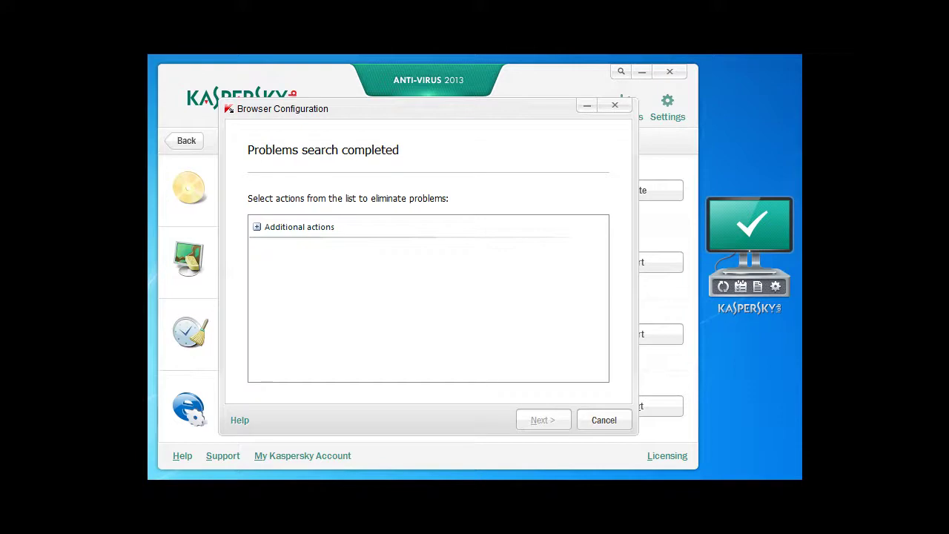
{"action": "left_click", "coordinate": [257, 227]}
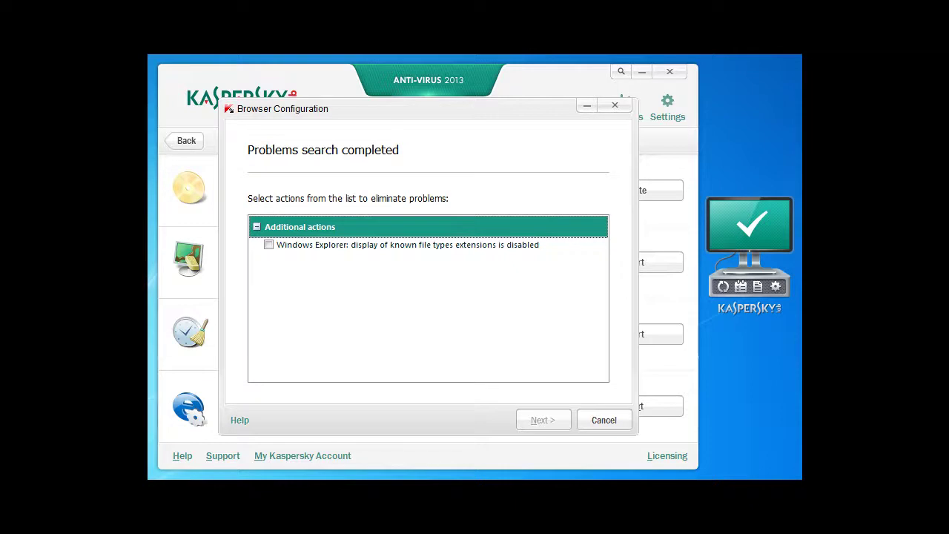
{"action": "left_click", "coordinate": [268, 245]}
{"action": "left_click", "coordinate": [544, 420]}
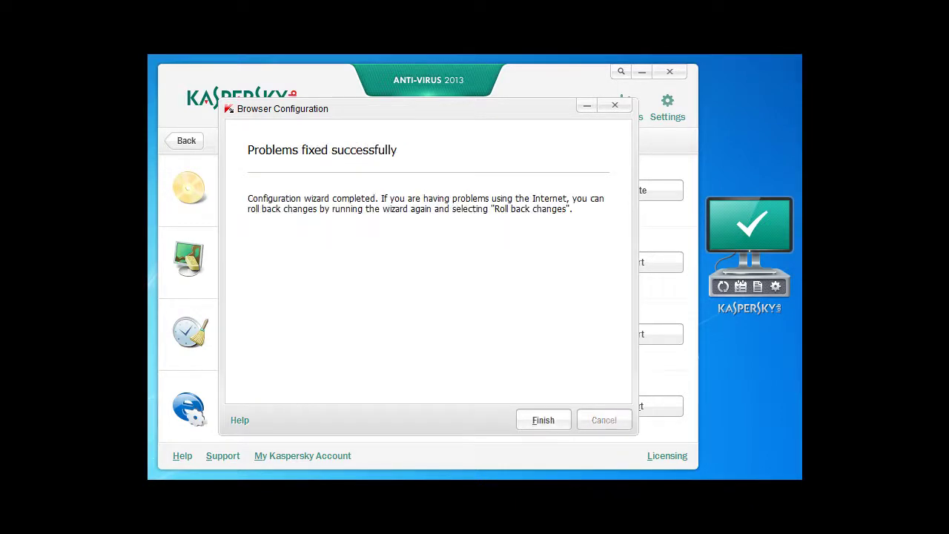
{"action": "key", "text": "Return"}
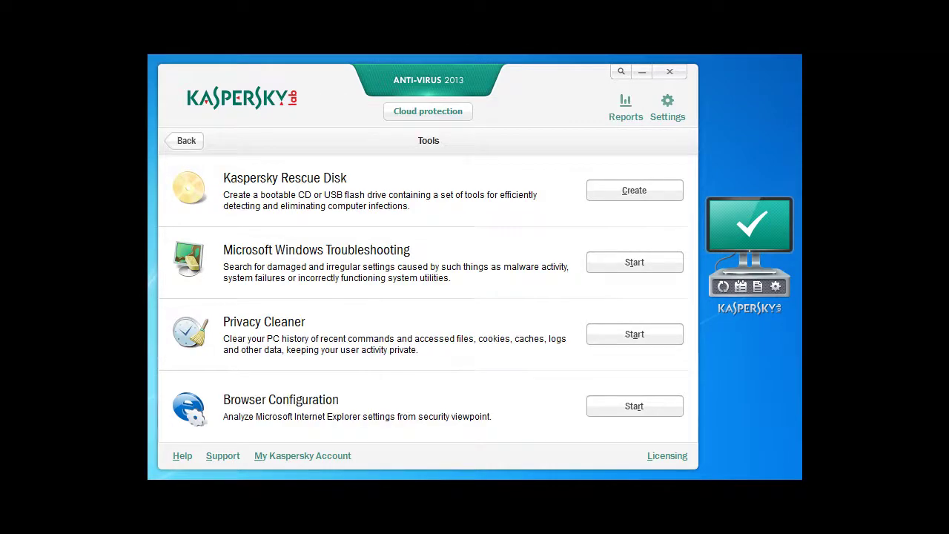
{"action": "left_click", "coordinate": [184, 141]}
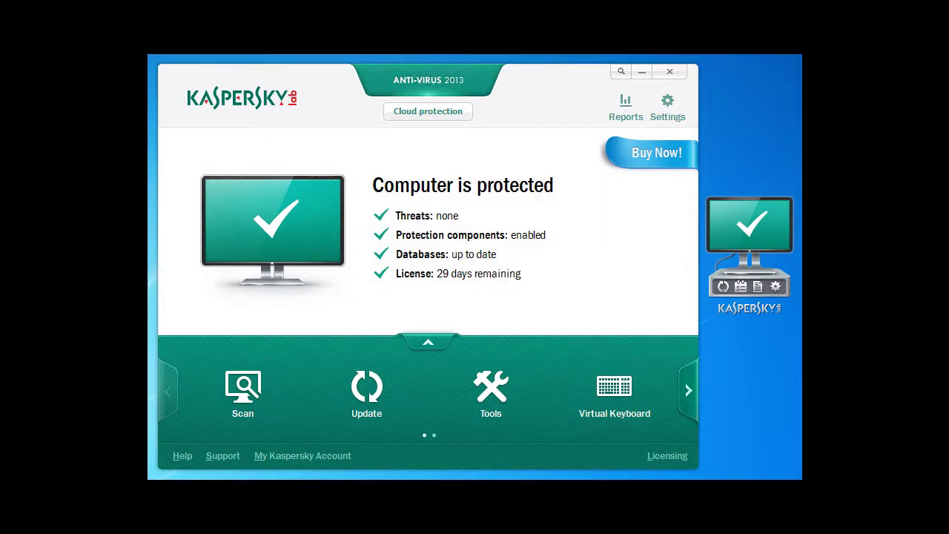
View the Quarantine contents and the Reports summary for the current day, closing each window
{"action": "left_click", "coordinate": [689, 390]}
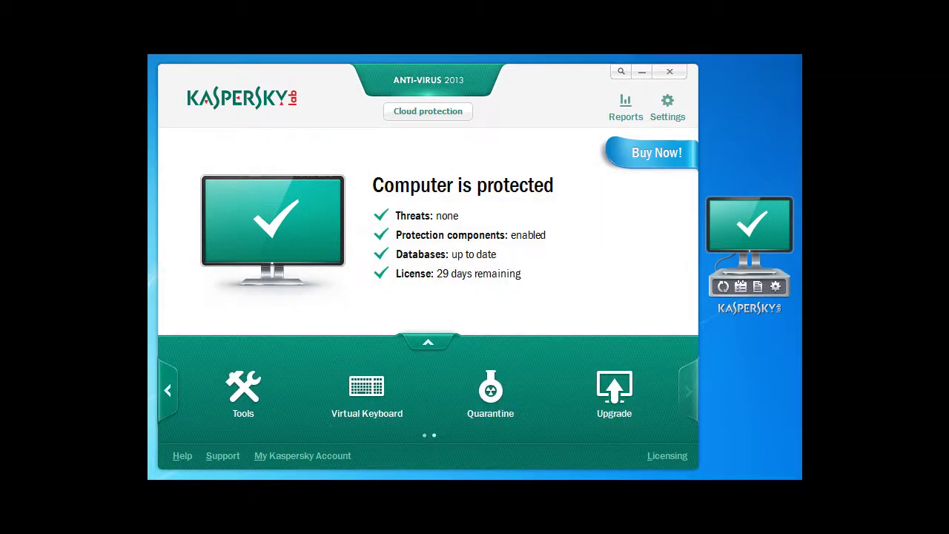
{"action": "left_click", "coordinate": [490, 391]}
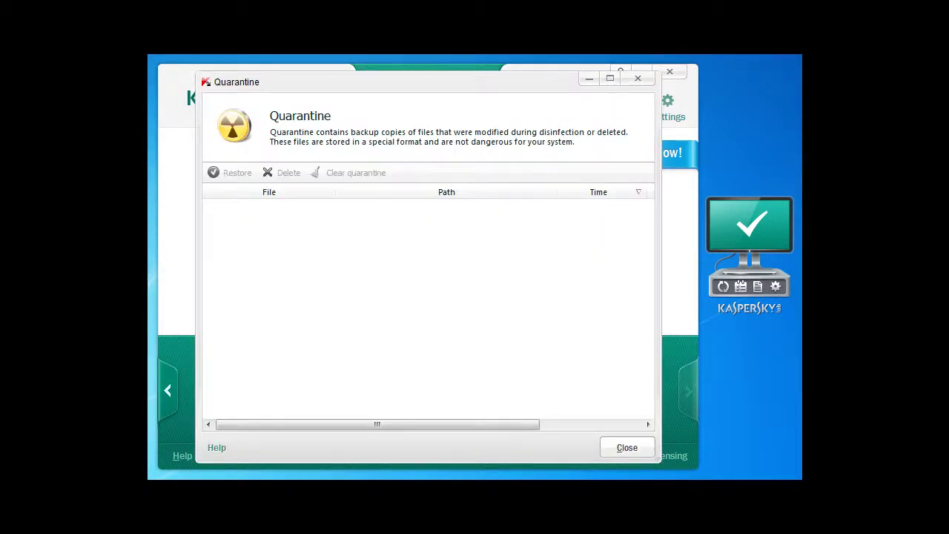
{"action": "left_click", "coordinate": [628, 448]}
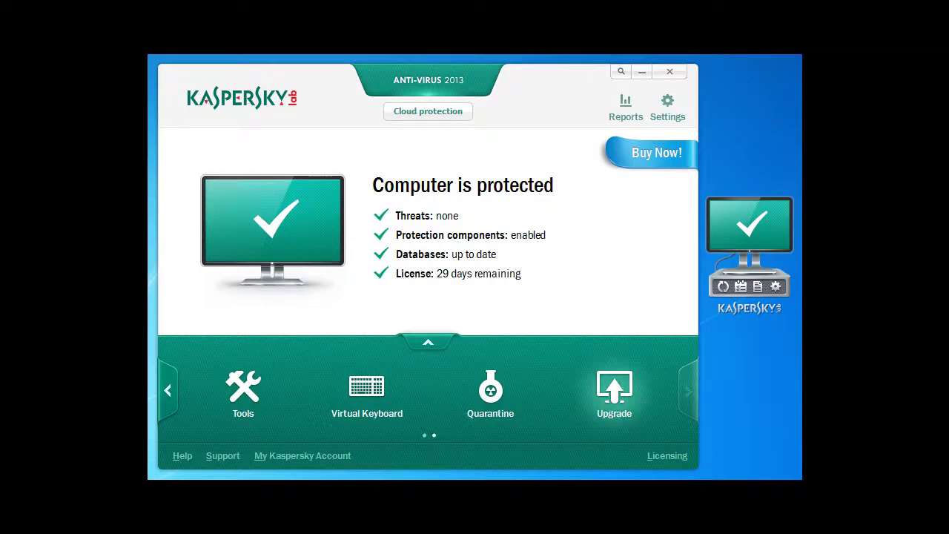
{"action": "left_click", "coordinate": [614, 391]}
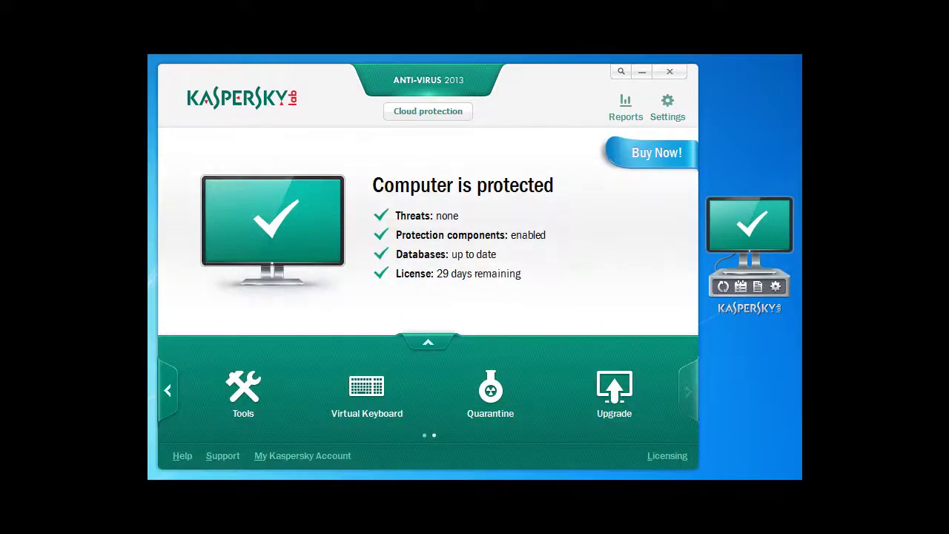
{"action": "left_click", "coordinate": [167, 391]}
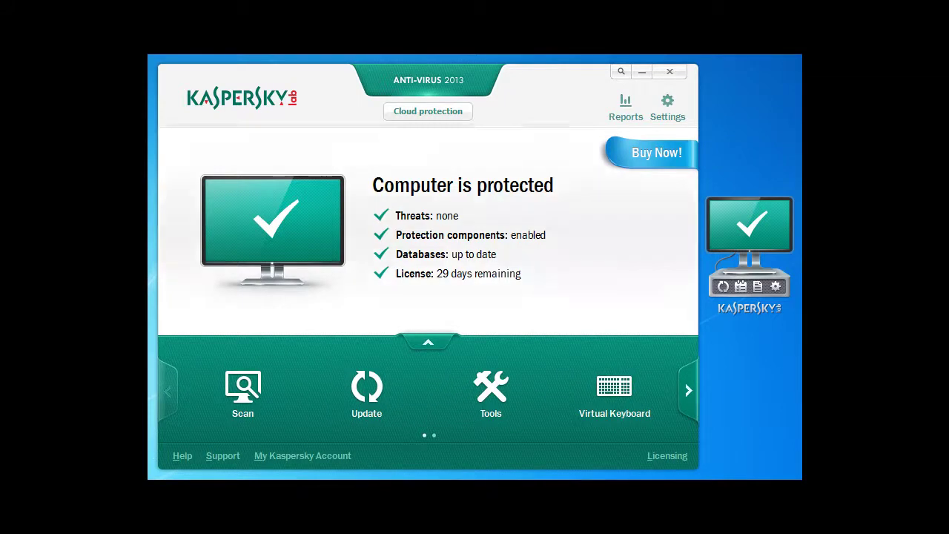
{"action": "left_click", "coordinate": [626, 108]}
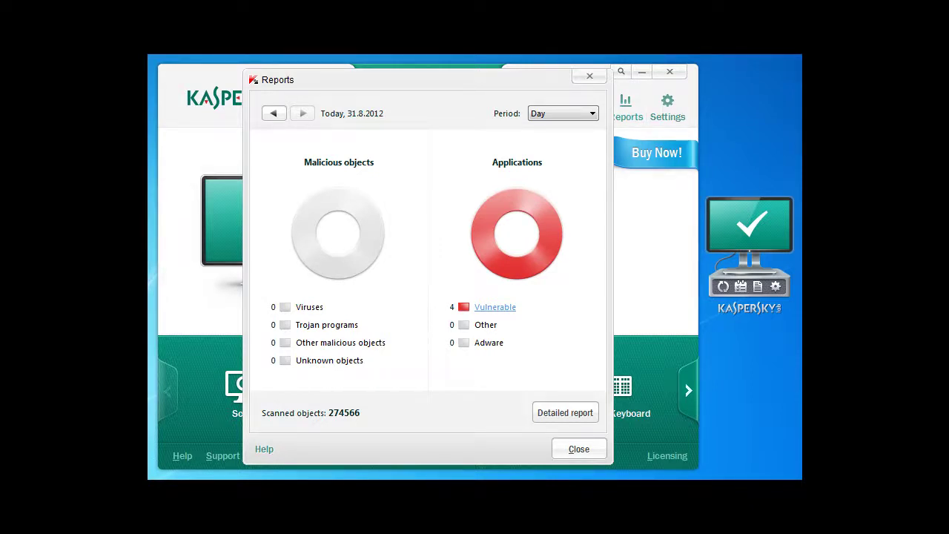
{"action": "left_click", "coordinate": [579, 448]}
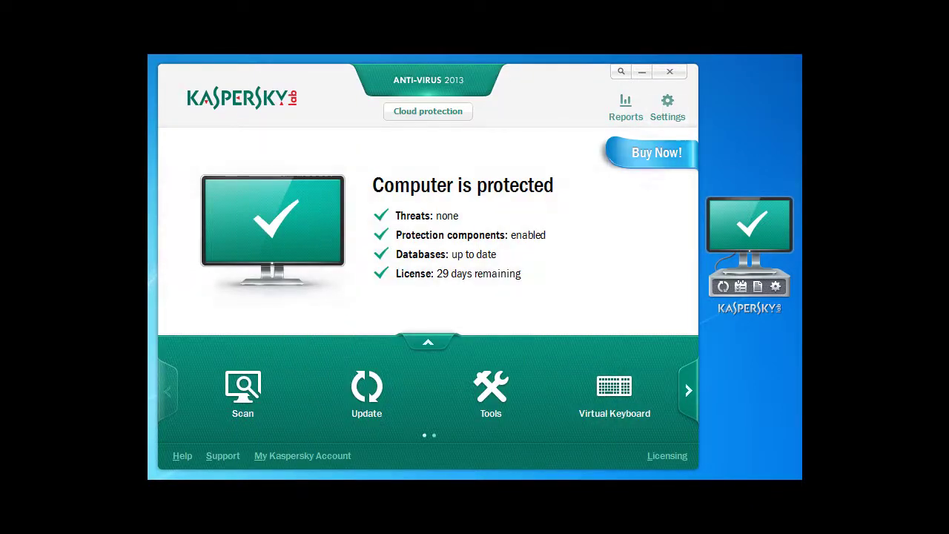
Review the general protection, general scan, update, and threats and exclusions settings, then close the settings
{"action": "left_click", "coordinate": [667, 107]}
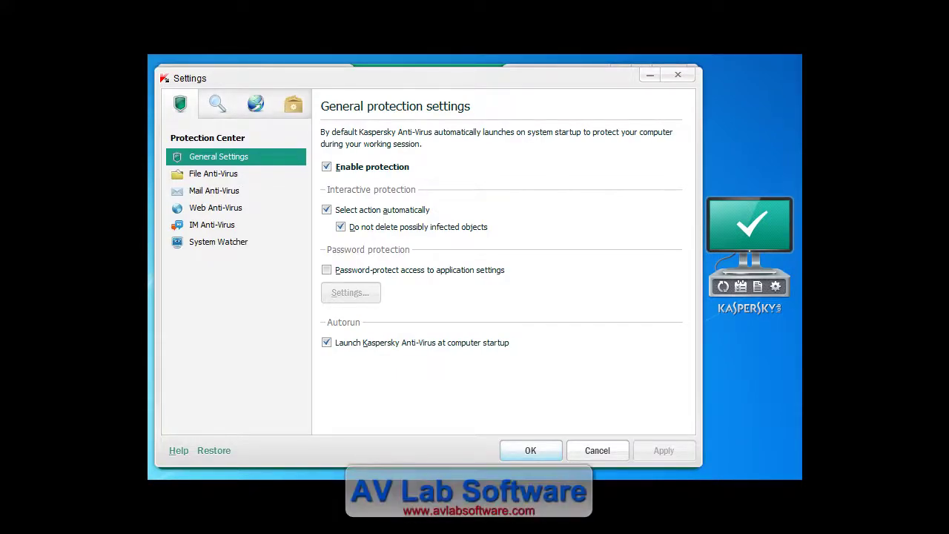
{"action": "left_click", "coordinate": [217, 104]}
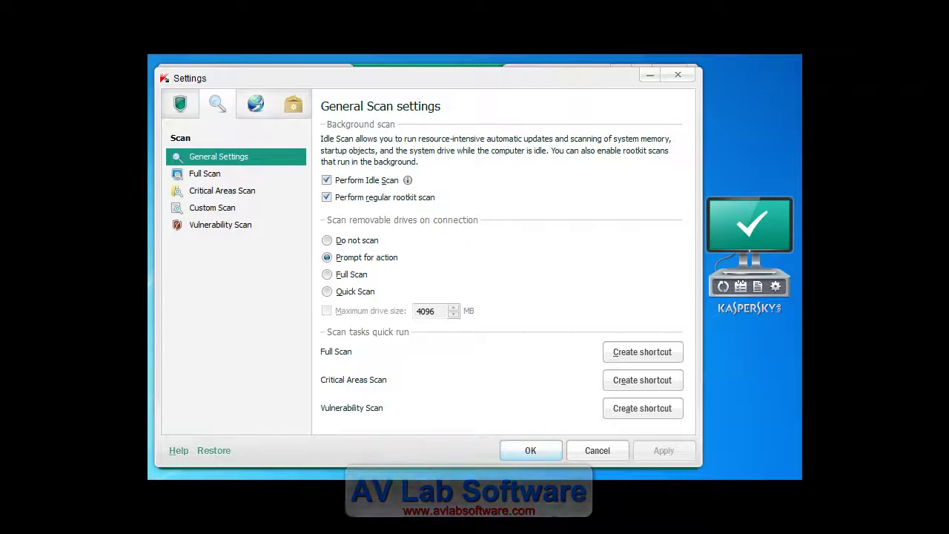
{"action": "left_click", "coordinate": [255, 104]}
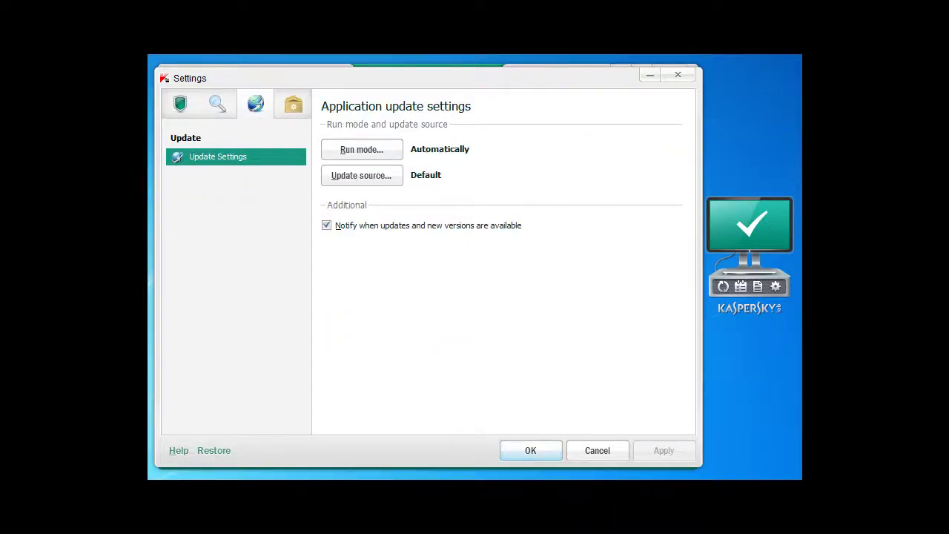
{"action": "left_click", "coordinate": [293, 104]}
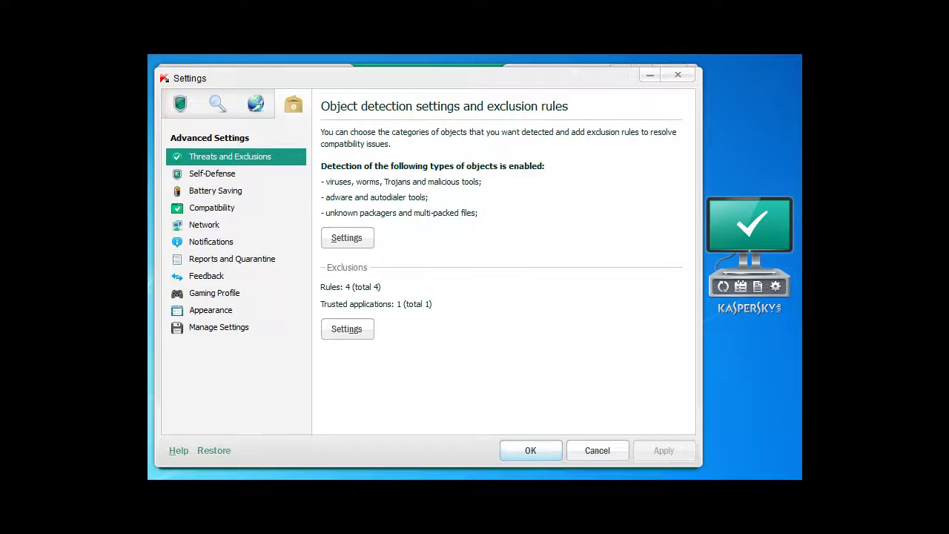
{"action": "left_click", "coordinate": [531, 450]}
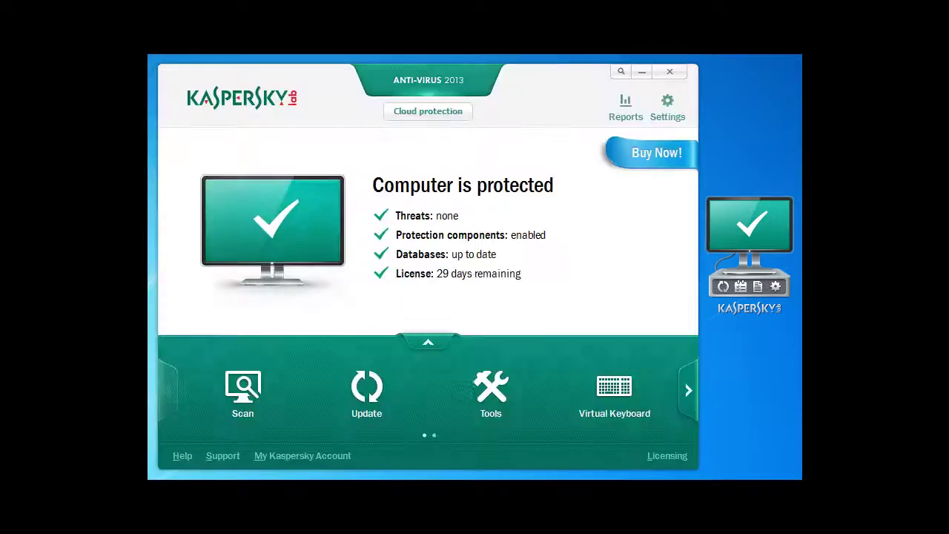